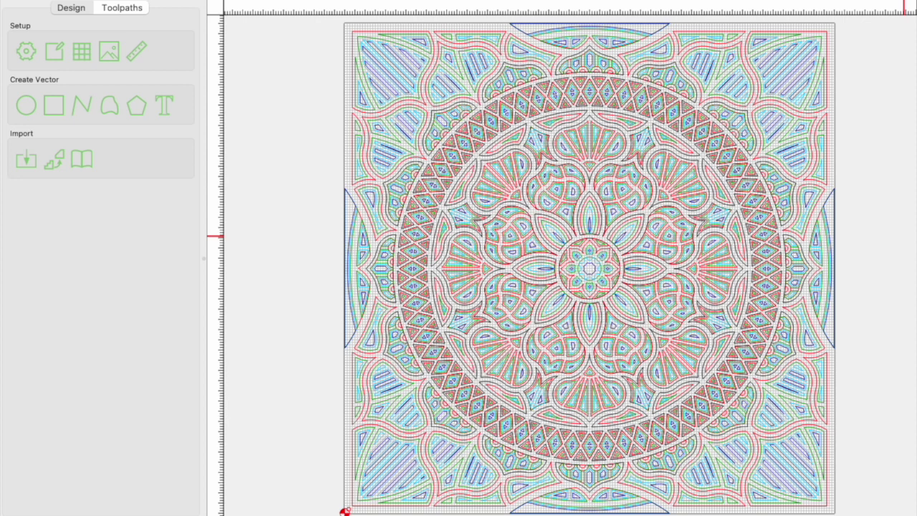
Step: Show the design's layers through Edit > Show Layers
click(147, 0)
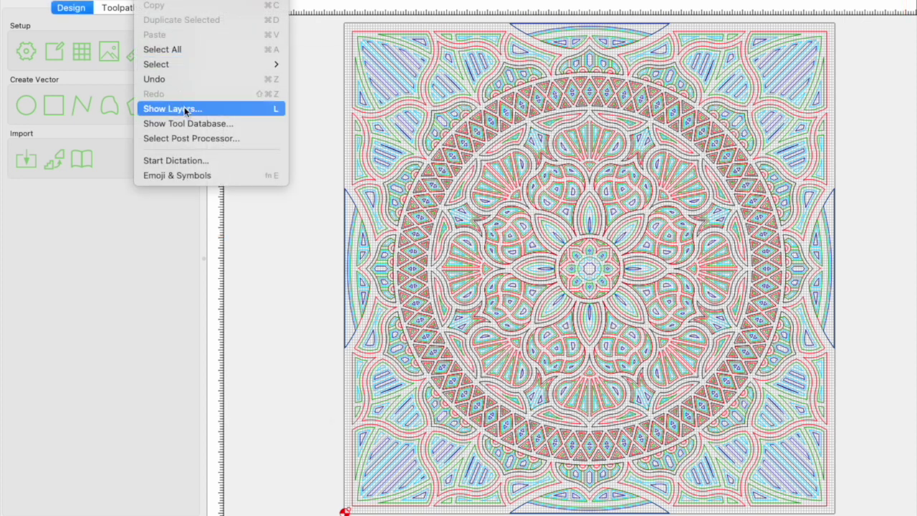
click(264, 107)
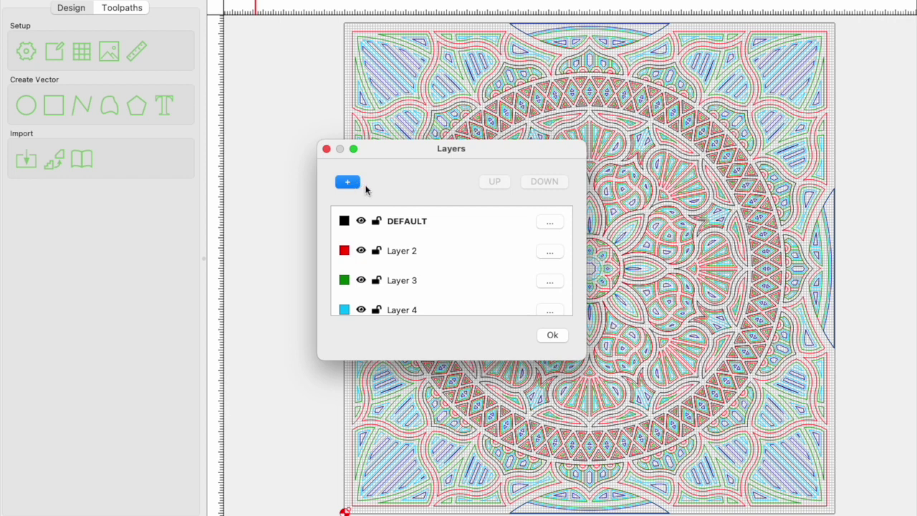
Step: Hide Layers 2, 3, 4 and 5, then select the remaining grey mandala outlines
click(552, 227)
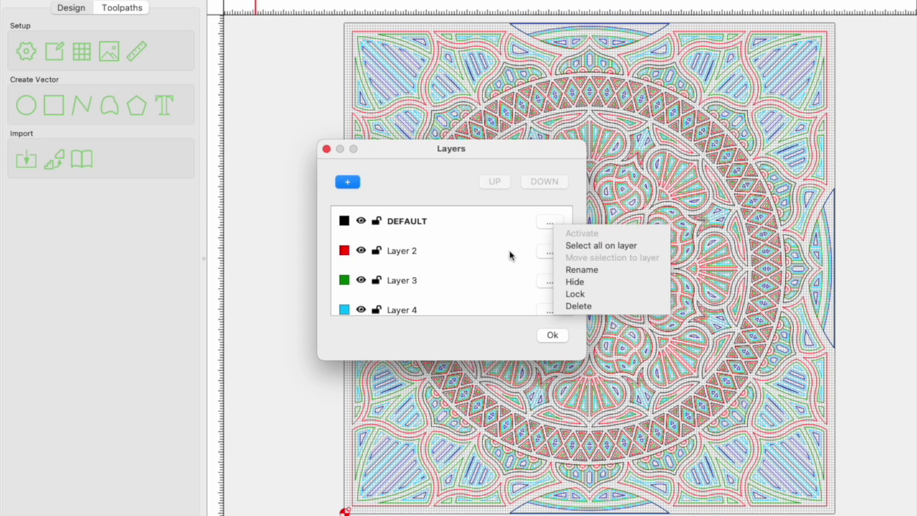
click(549, 251)
click(573, 310)
click(550, 281)
click(580, 341)
click(549, 310)
click(579, 368)
scroll(552, 308, down, 2)
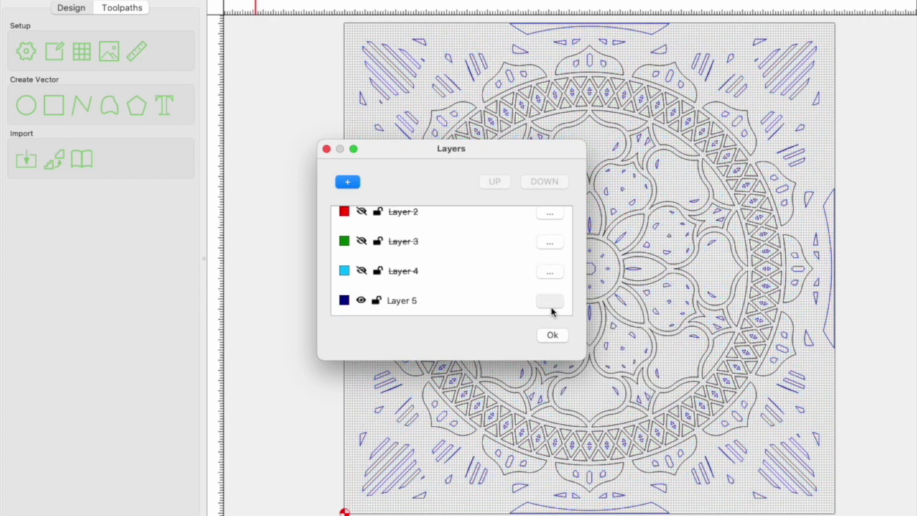
click(550, 300)
click(579, 359)
click(560, 336)
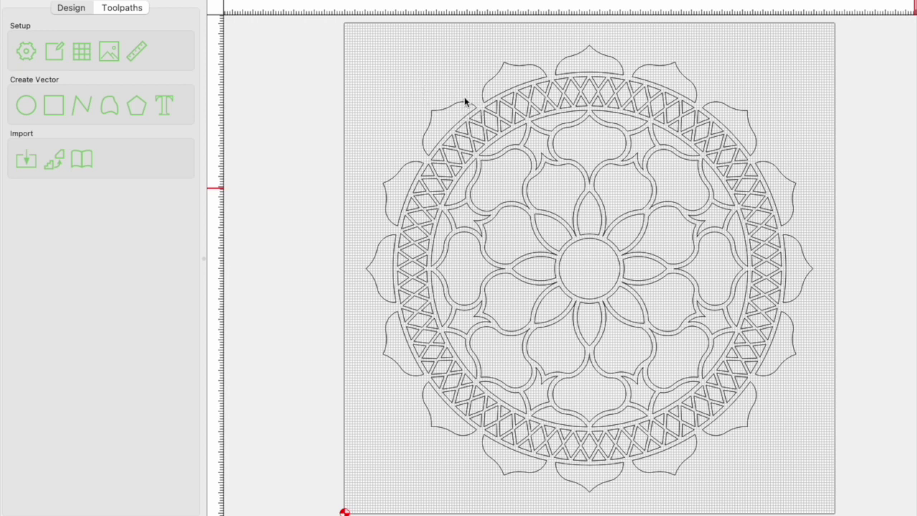
click(486, 85)
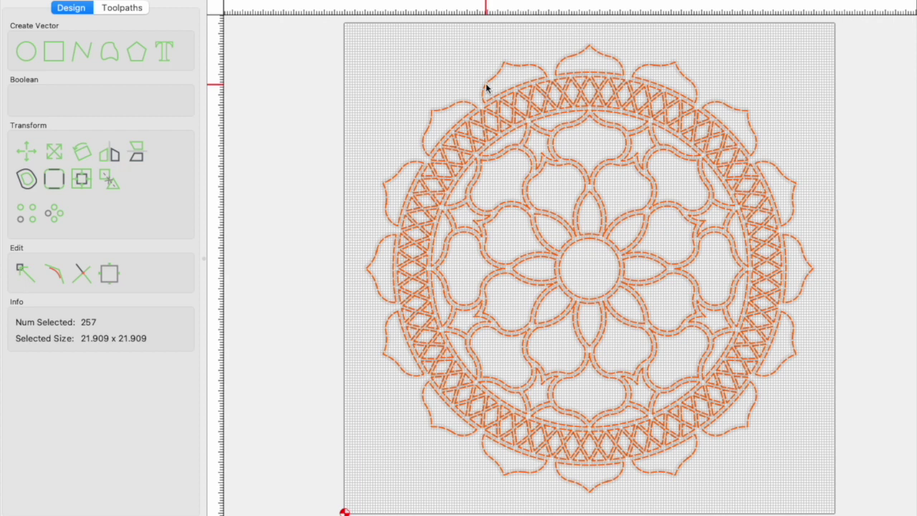
Step: Create a contour toolpath on the selected mandala vectors with No Offset
click(485, 84)
click(123, 7)
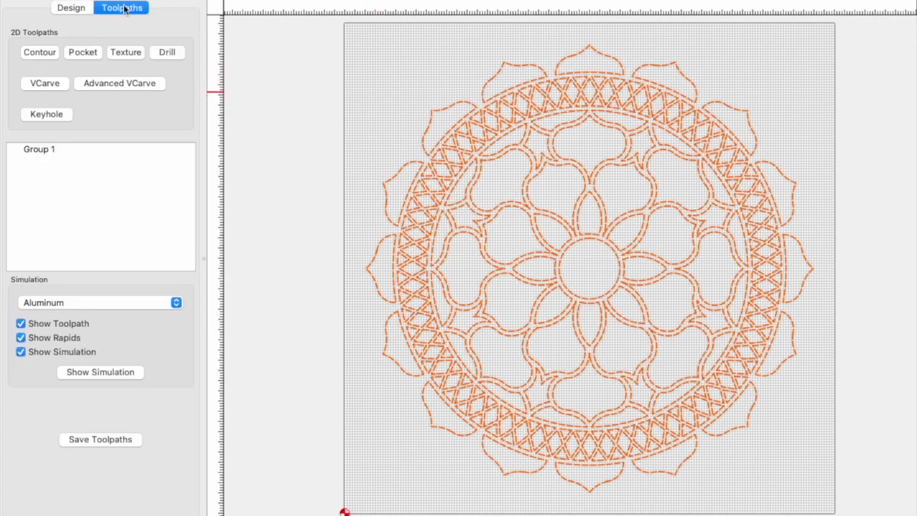
click(40, 54)
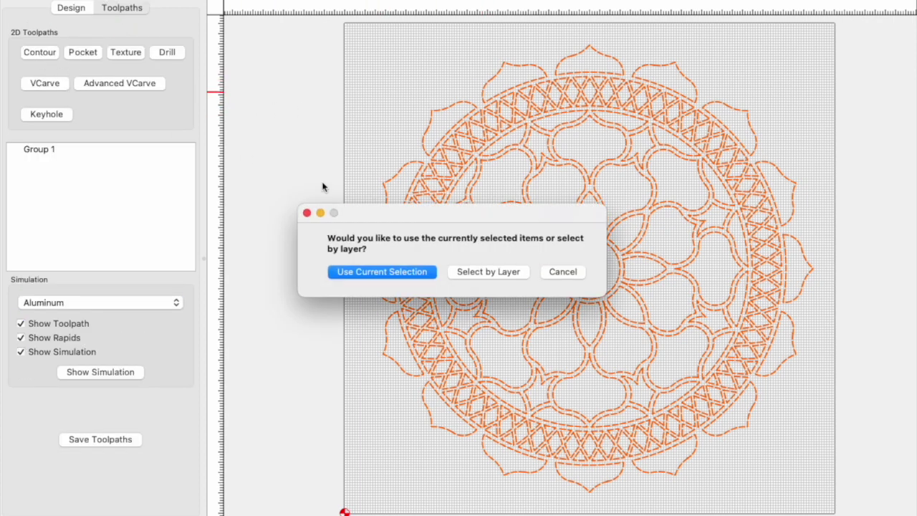
click(413, 275)
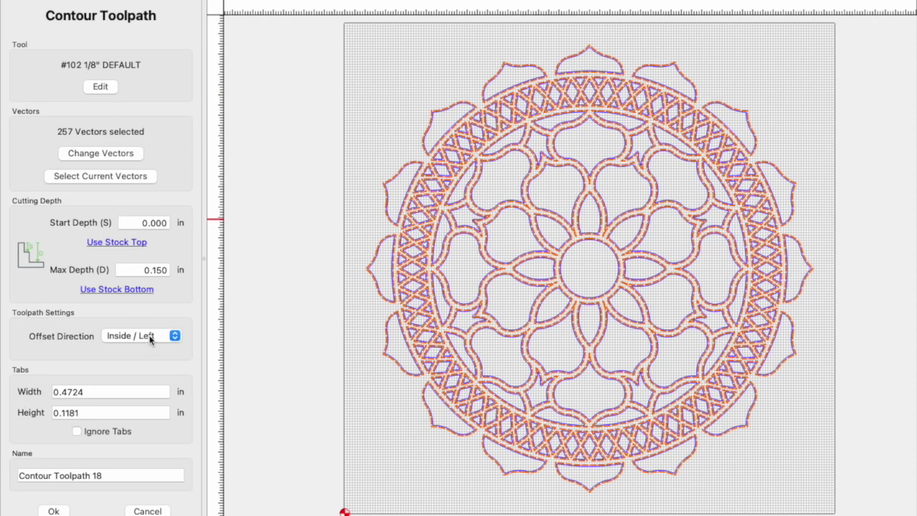
click(153, 336)
click(150, 349)
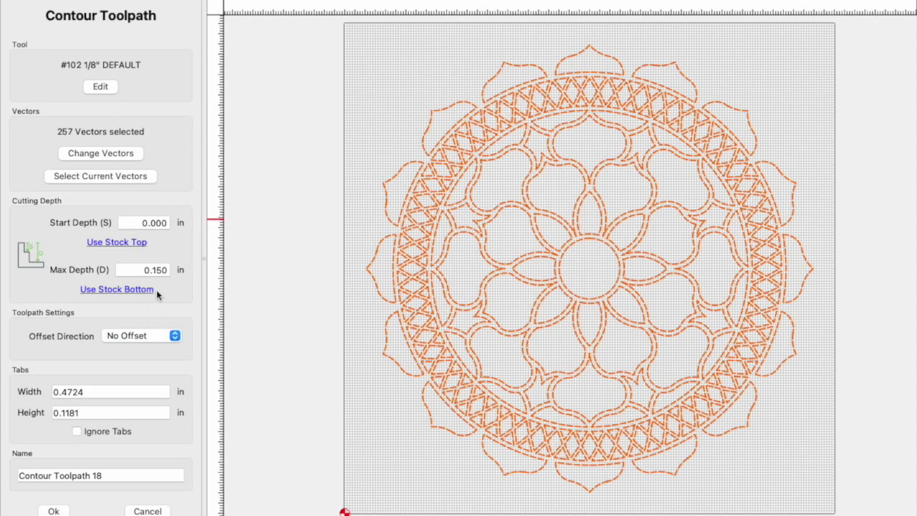
Step: Set the contour's max depth to 0.017 in and bring up its tool settings
drag(155, 270, 164, 266)
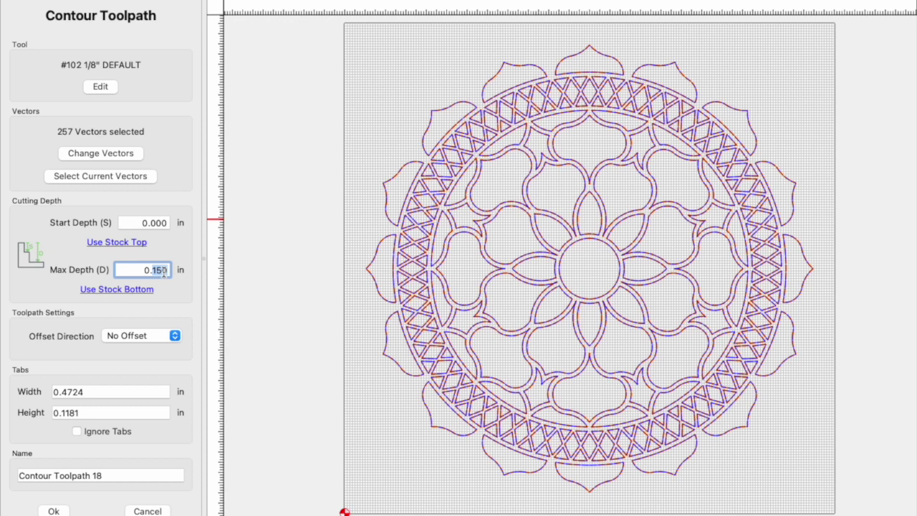
text(0.017)
click(100, 87)
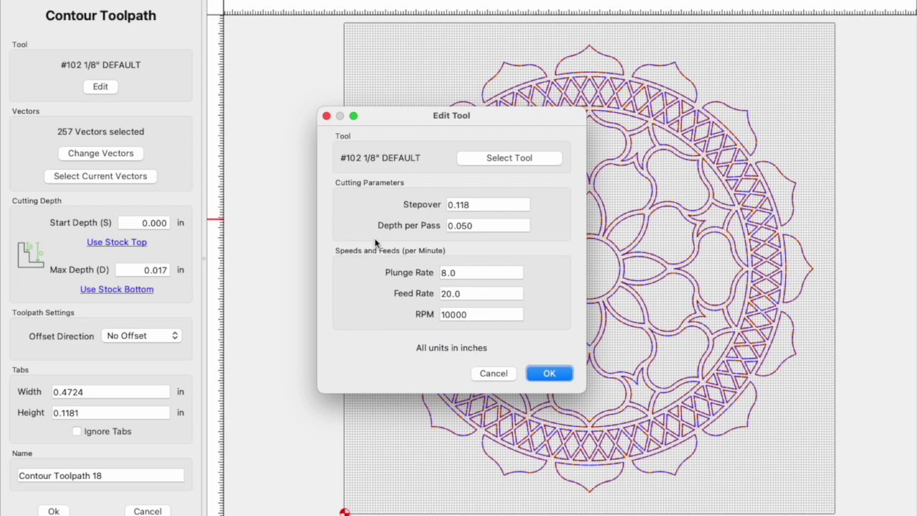
Step: Add a new Vee Mill tool to the User-Any-My Stuff library
click(511, 159)
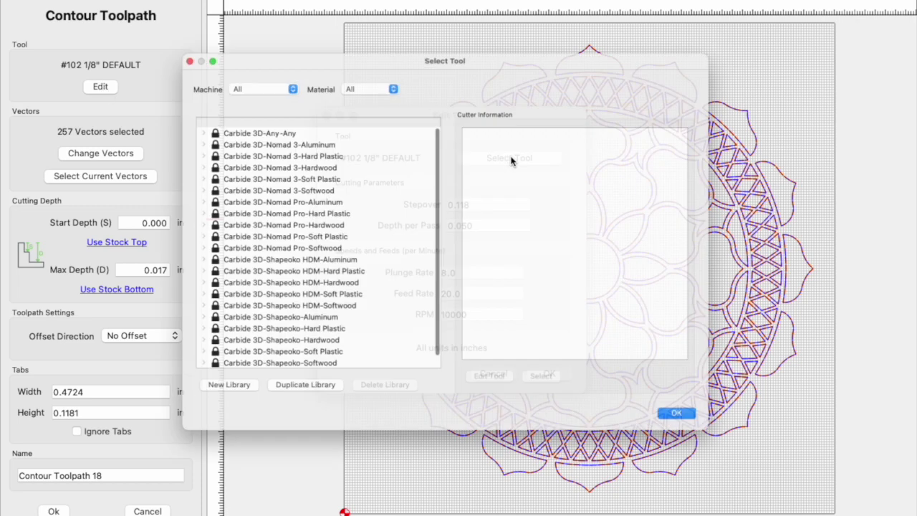
scroll(374, 242, down, 1)
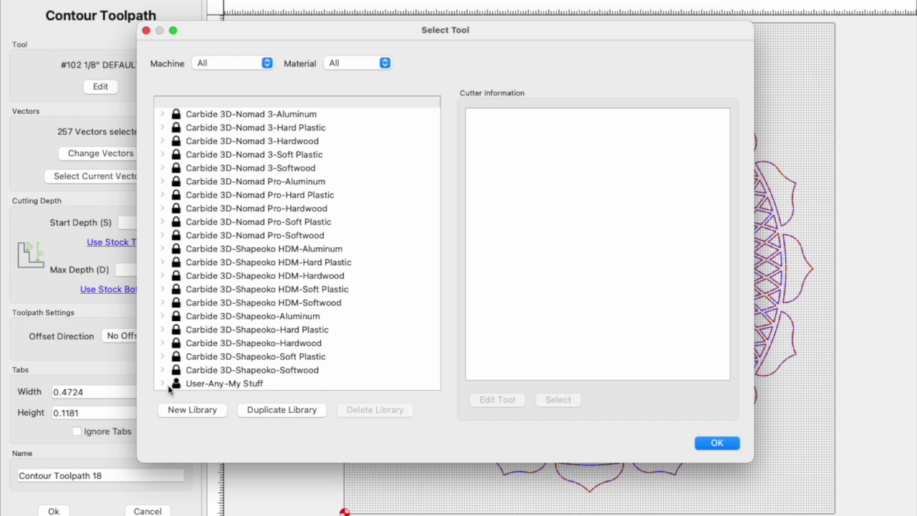
right_click(227, 381)
mouse_move(261, 381)
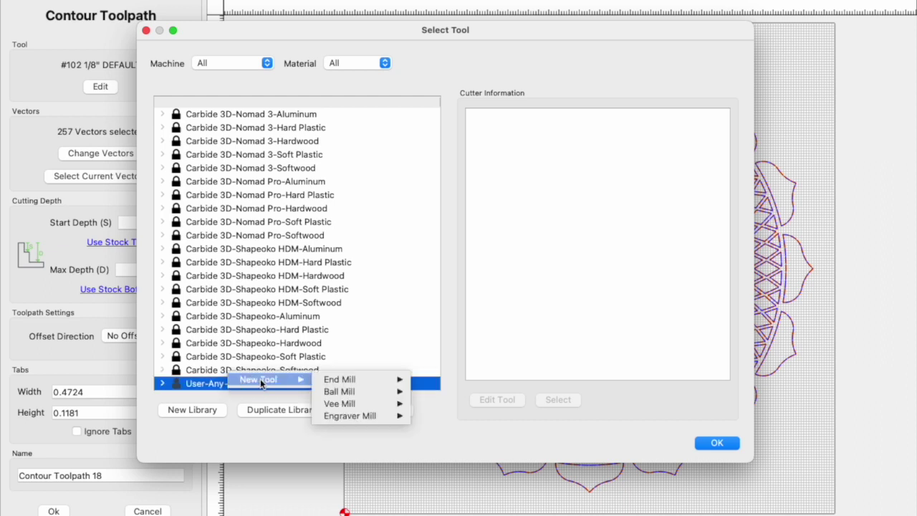
mouse_move(336, 385)
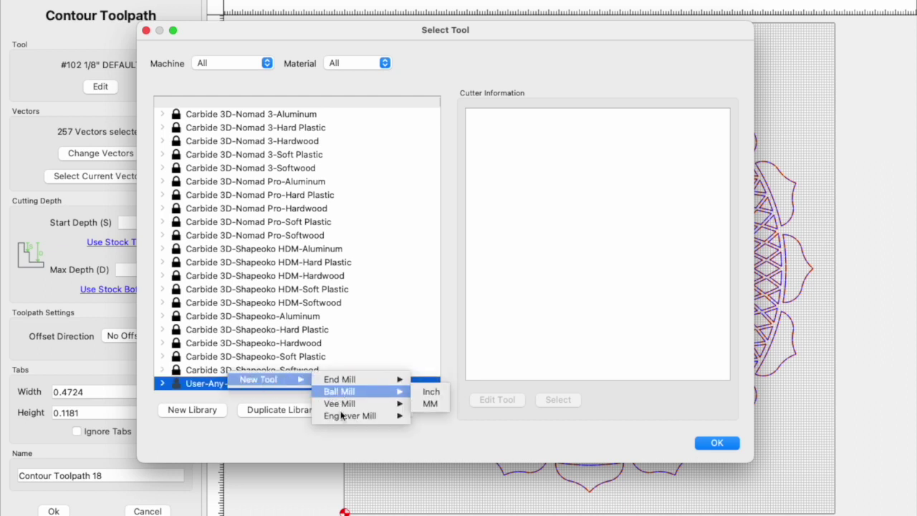
mouse_move(341, 414)
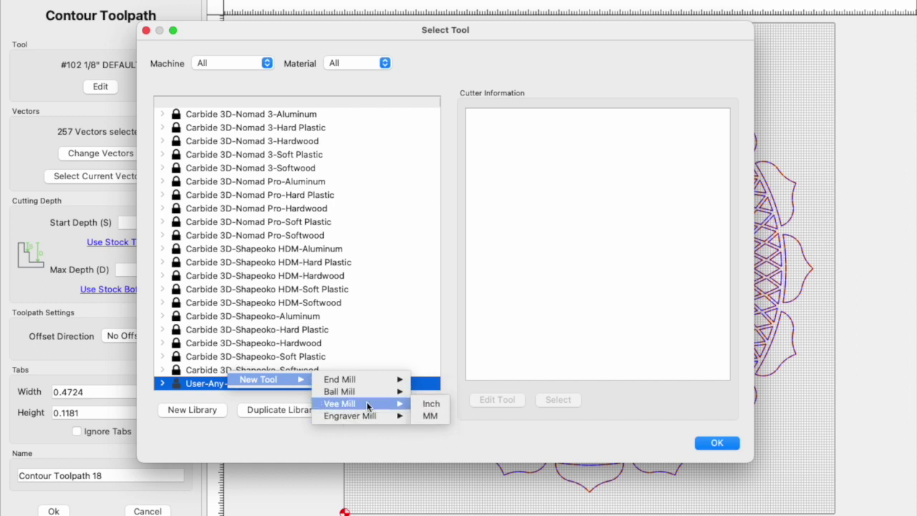
click(433, 416)
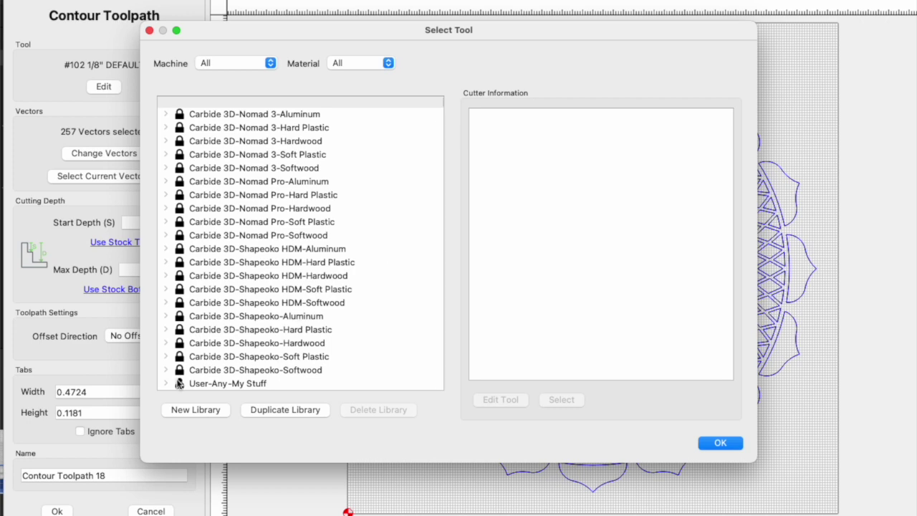
scroll(215, 376, down, 2)
Step: Choose the Stingray vee tool from My Stuff as the toolpath's cutting tool
click(199, 372)
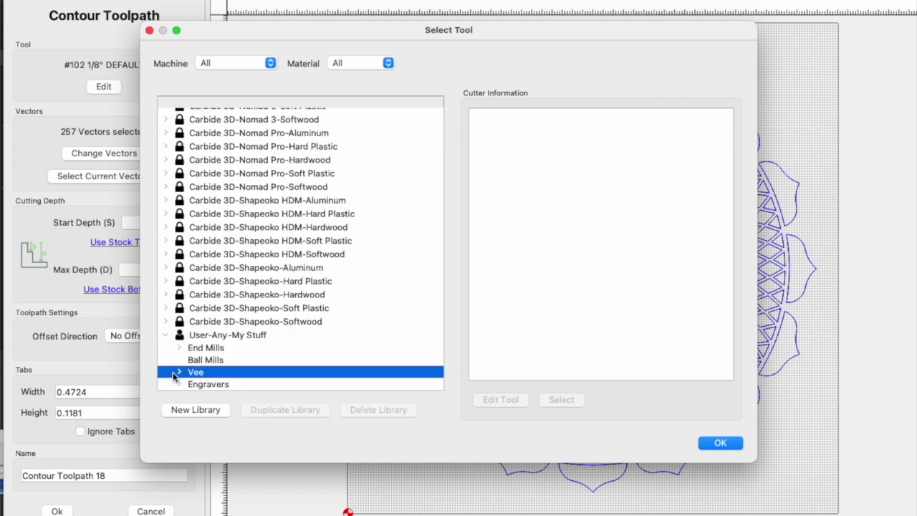
click(177, 372)
click(230, 372)
click(719, 443)
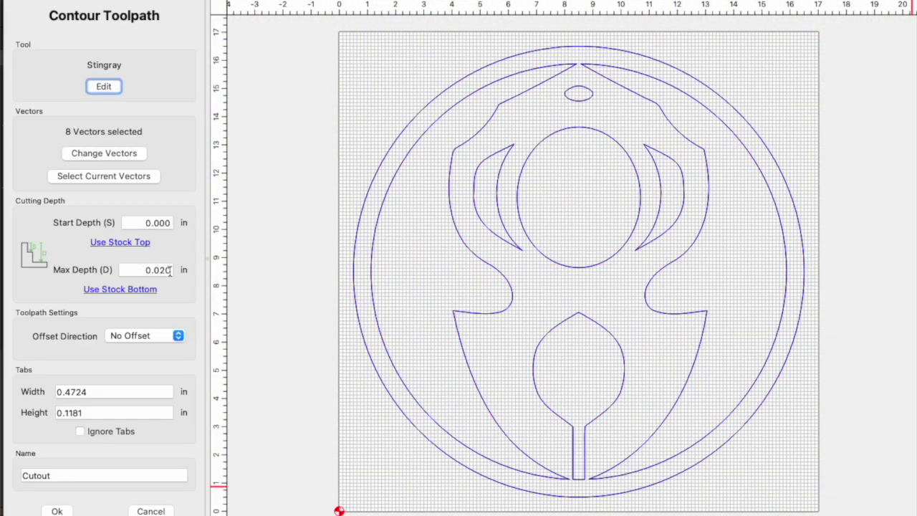
Step: Change the Stingray tool's depth per pass to 0.007 in
click(103, 87)
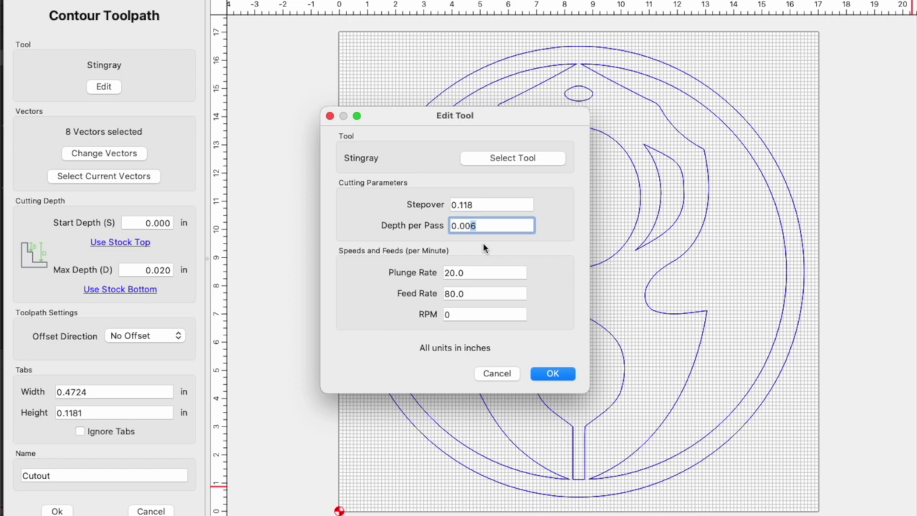
text(7)
click(552, 374)
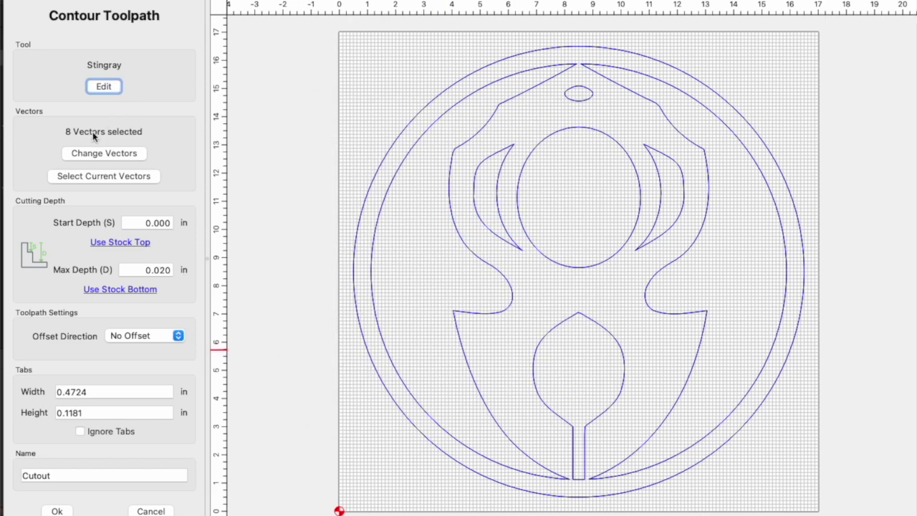
Step: Confirm the Cutout contour so it is added to the toolpath list
click(60, 510)
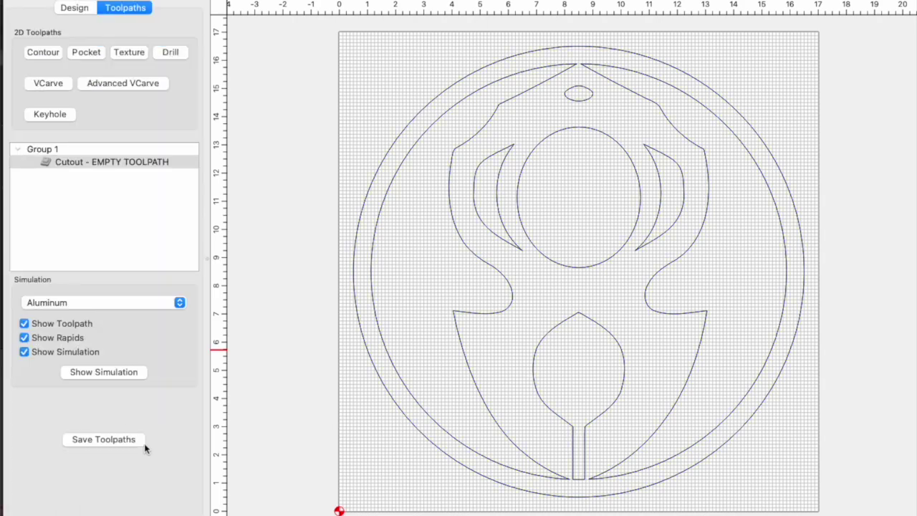